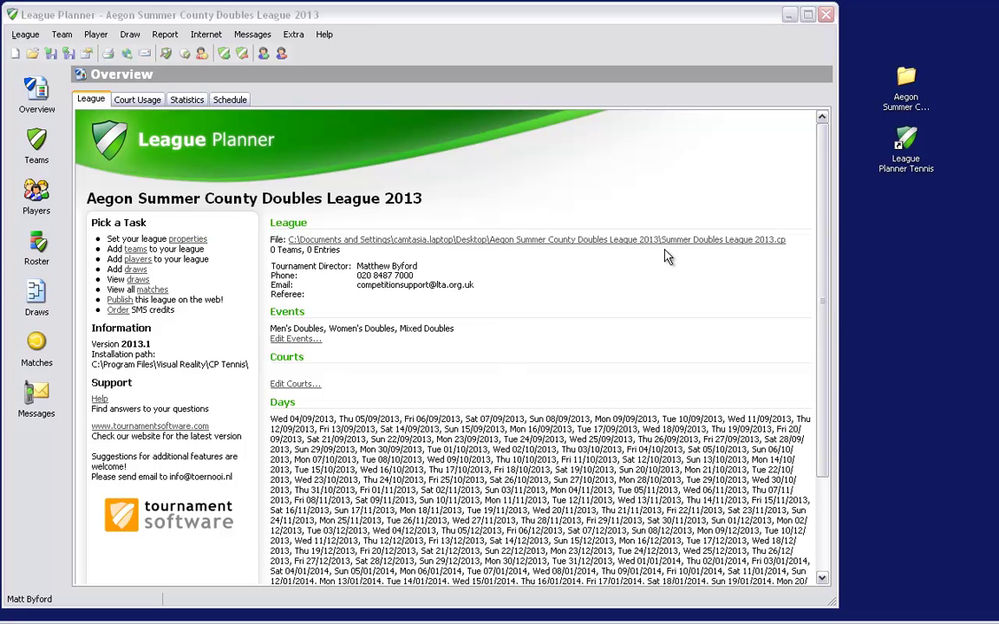
Step: Review the Clubs, Mens Teams and Mixed Teams import spreadsheets in the Aegon Summer County Doubles League 2013 desktop folder, and return to the league
double_click(909, 80)
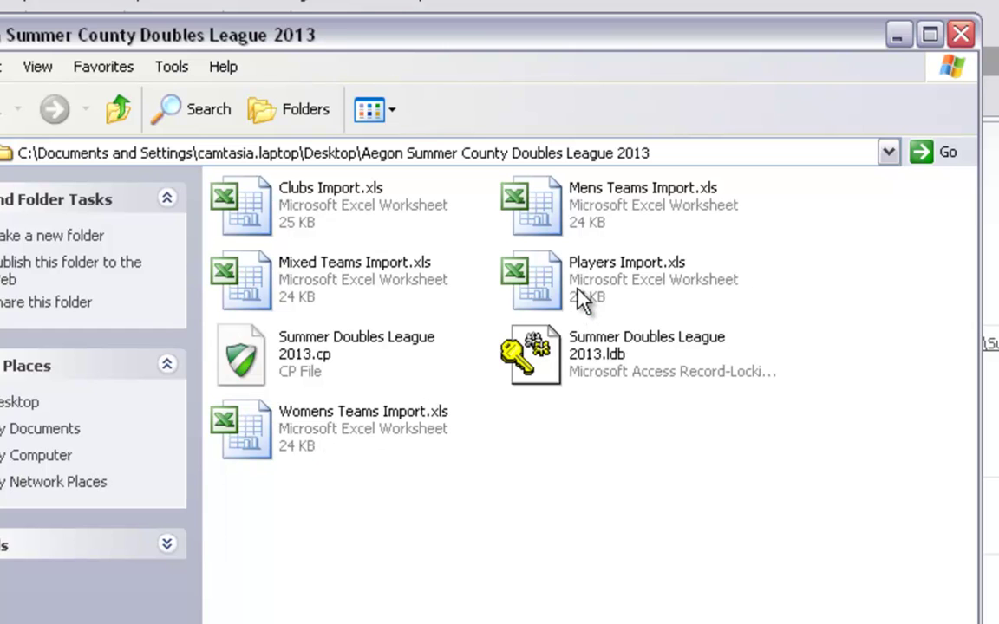
double_click(289, 209)
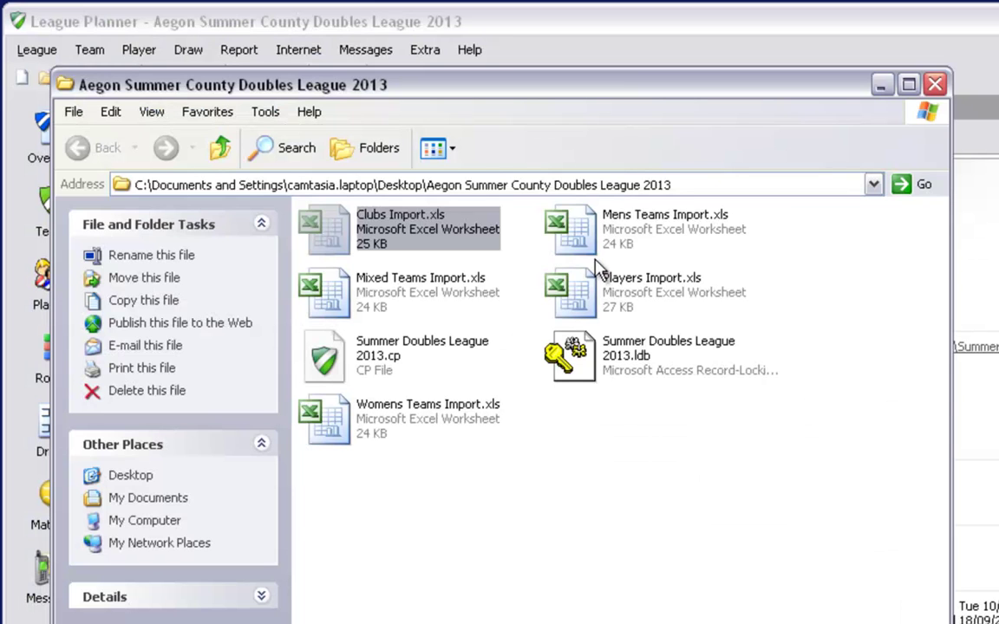
left_click(624, 222)
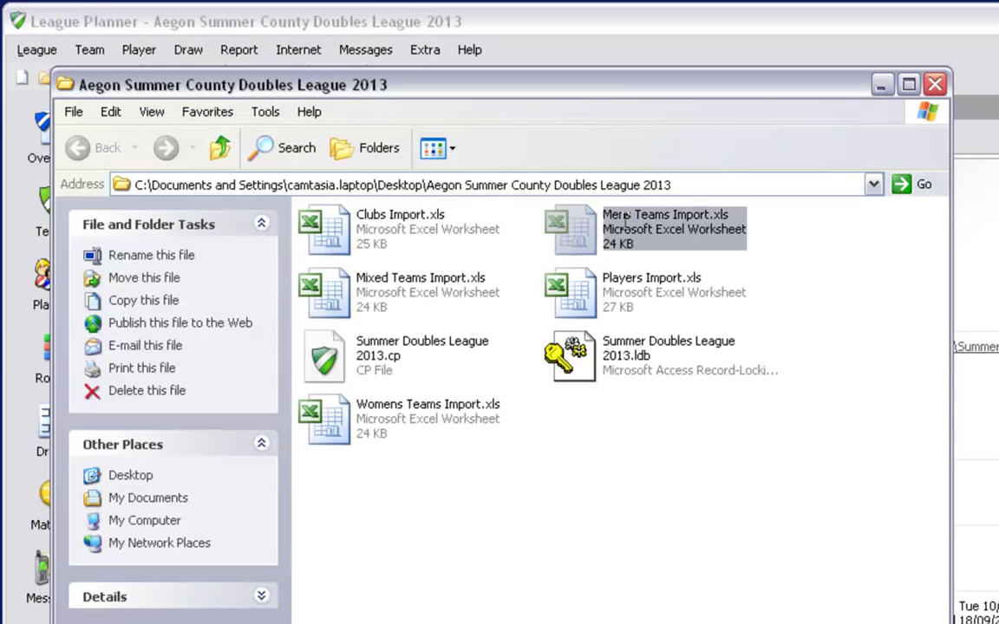
double_click(624, 222)
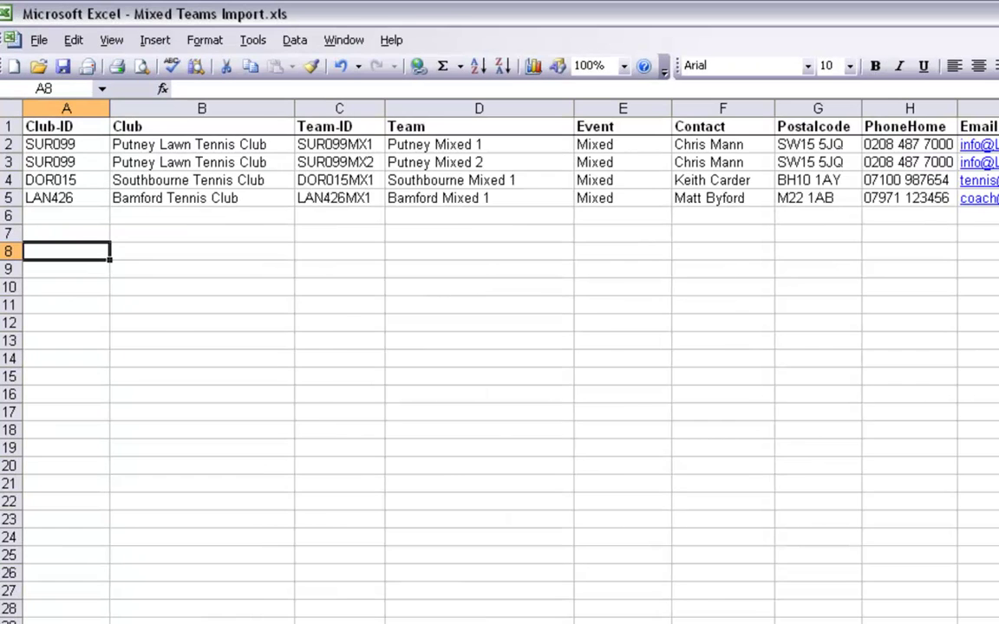
key("alt+F4")
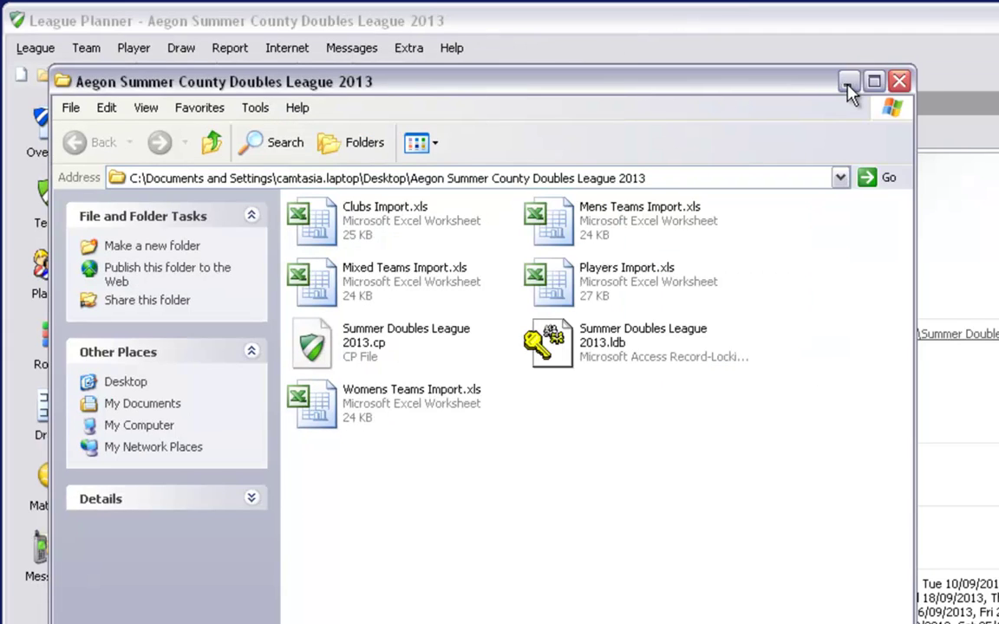
left_click(991, 65)
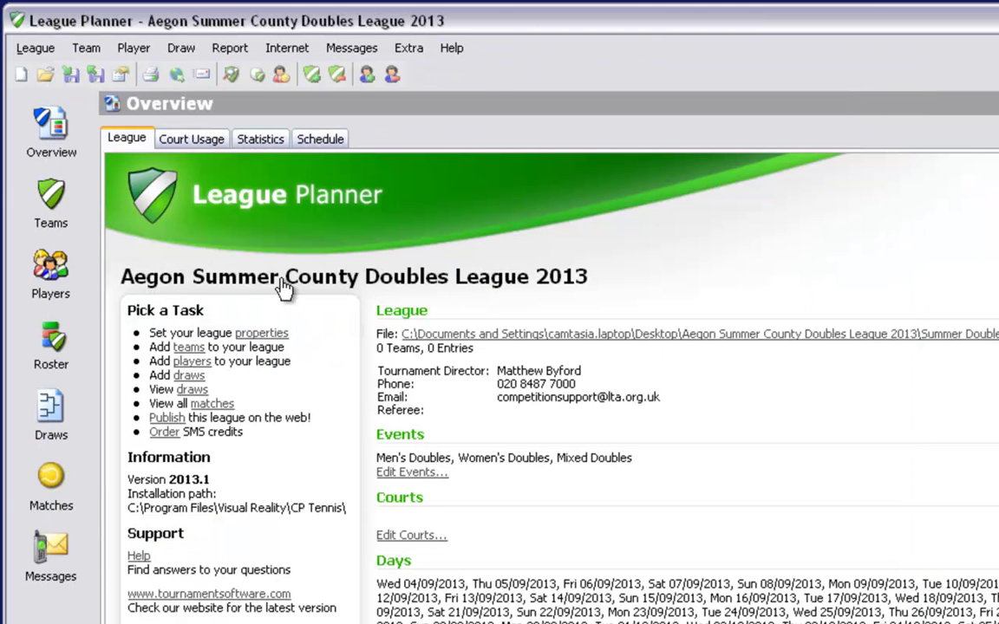
Step: From the Teams view, start a club import and choose Clubs Import.xls as the source file
left_click(54, 177)
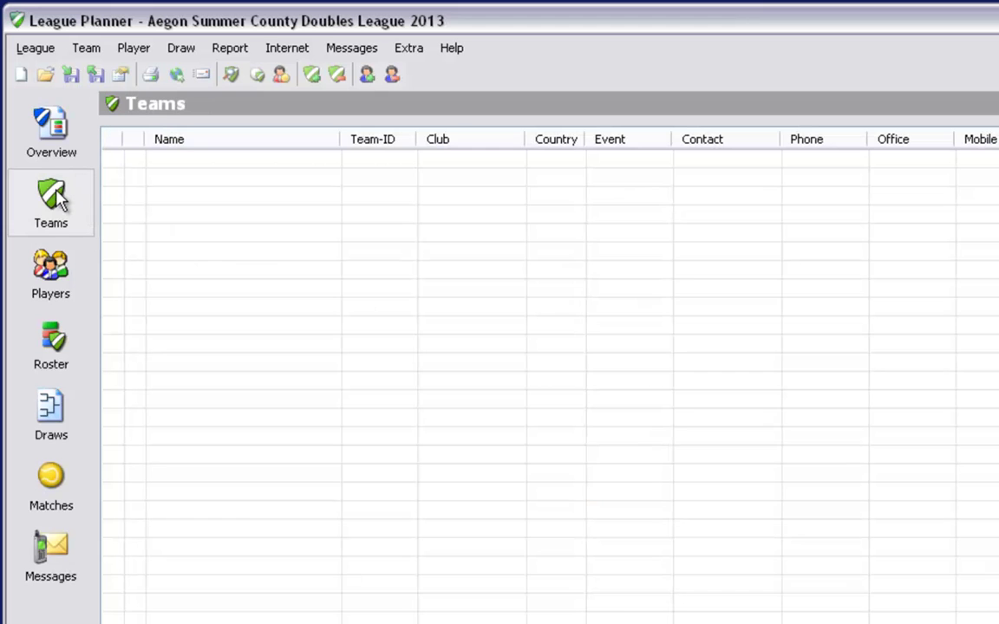
left_click(133, 49)
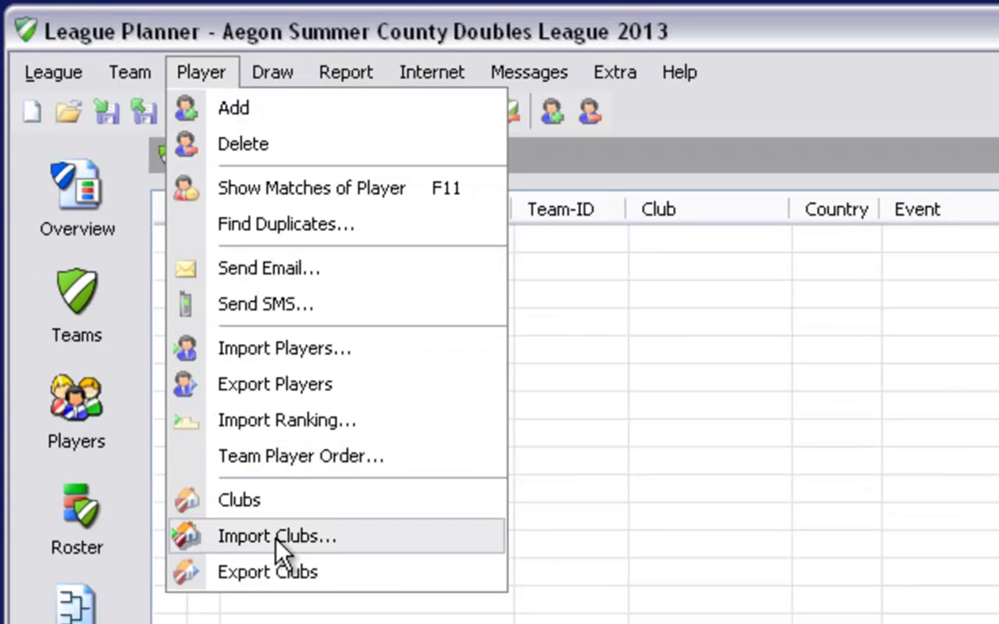
left_click(298, 536)
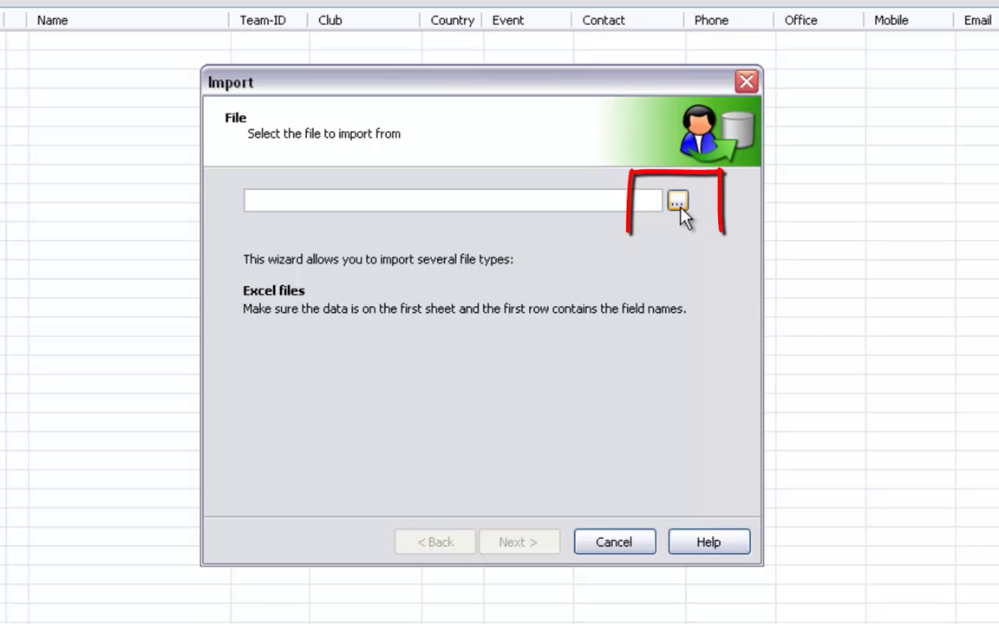
left_click(678, 204)
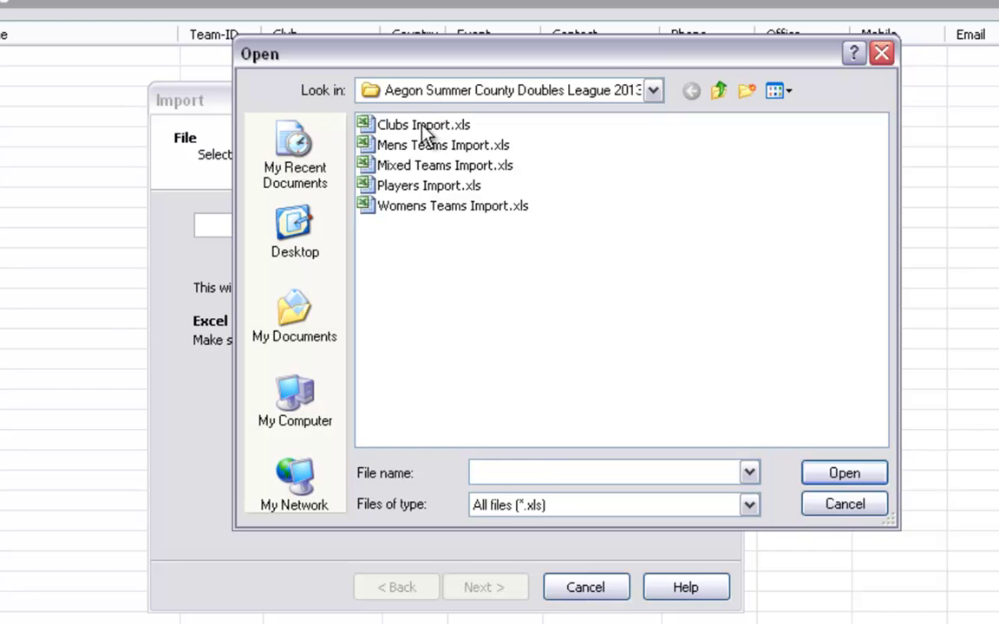
left_click(424, 127)
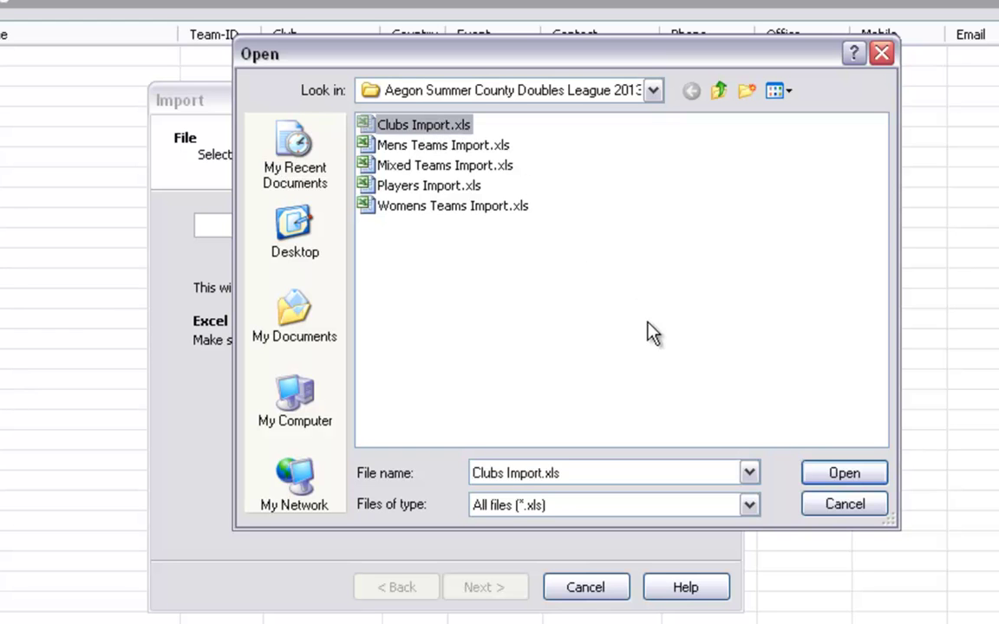
left_click(826, 475)
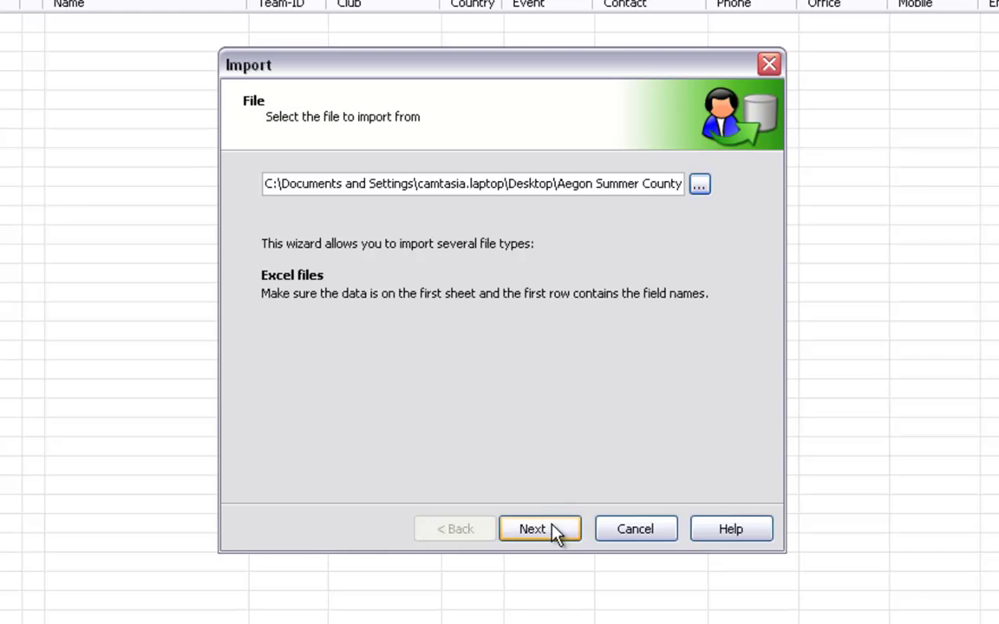
Step: Complete the club import with the Club ID and Club fields linked, and check the league's club list
left_click(553, 525)
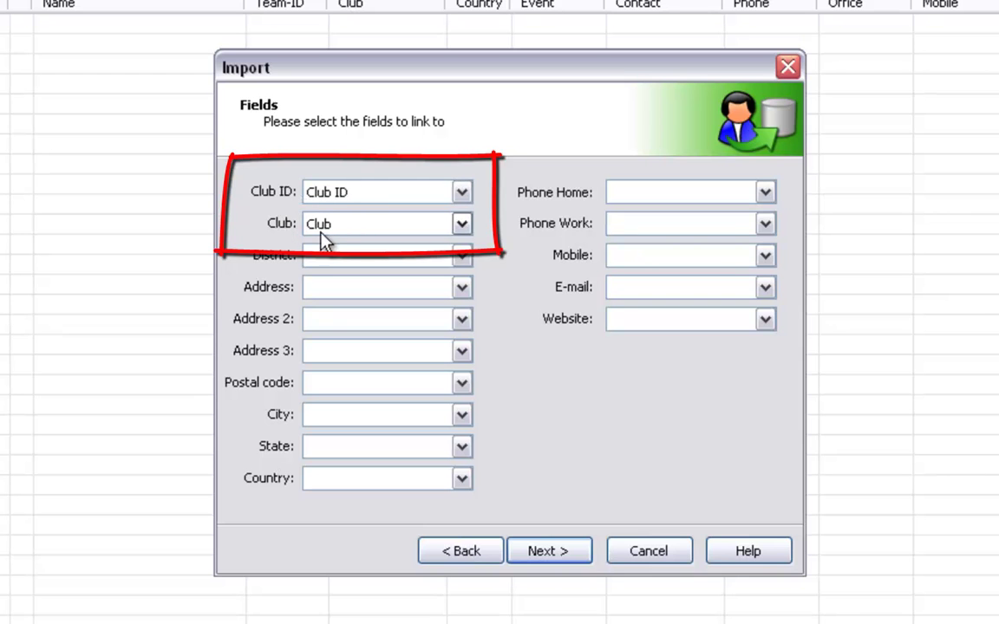
left_click(553, 551)
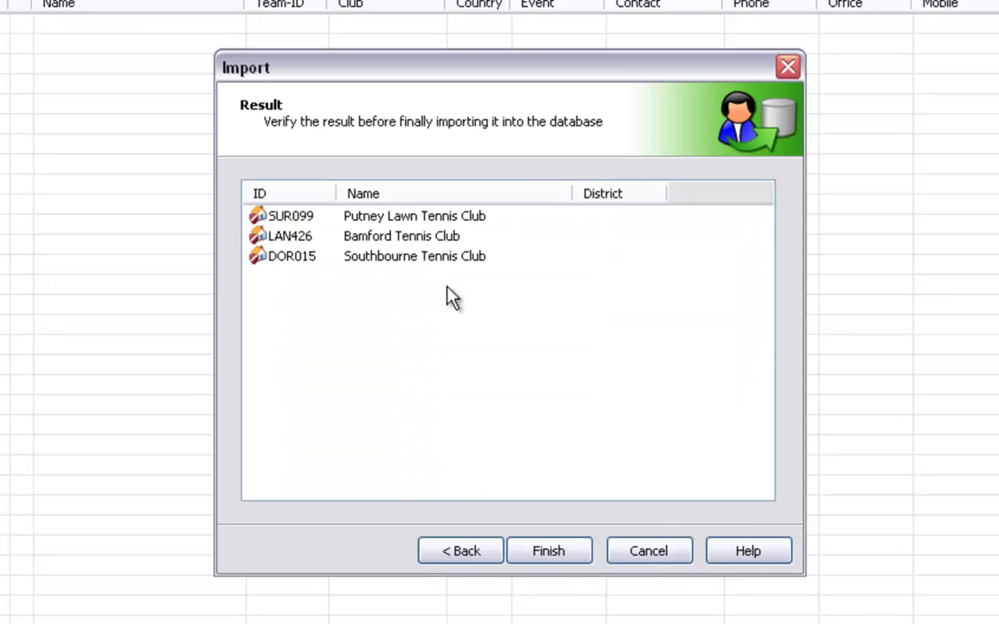
left_click(555, 553)
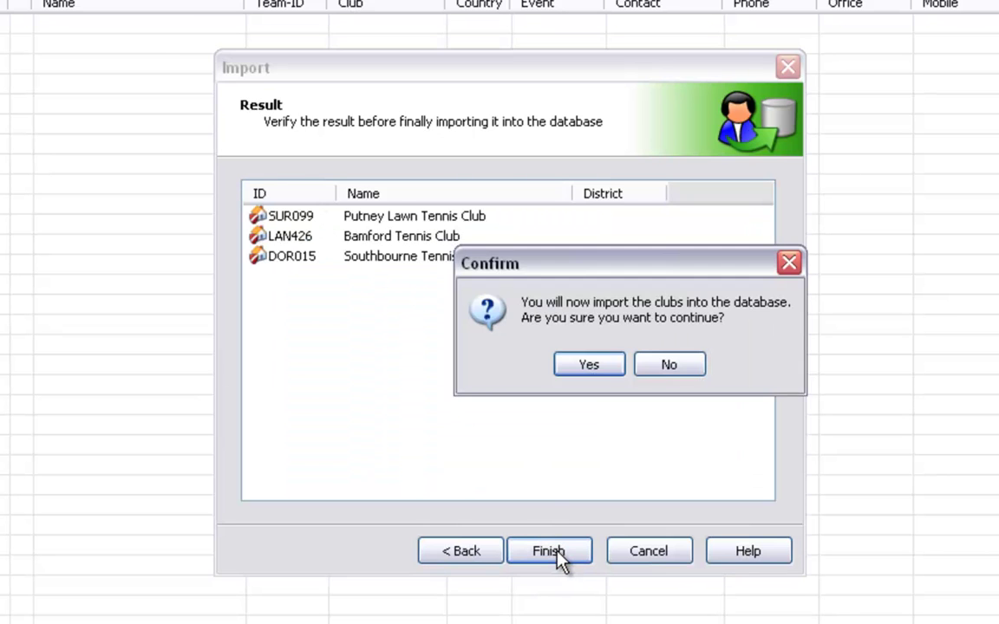
left_click(594, 367)
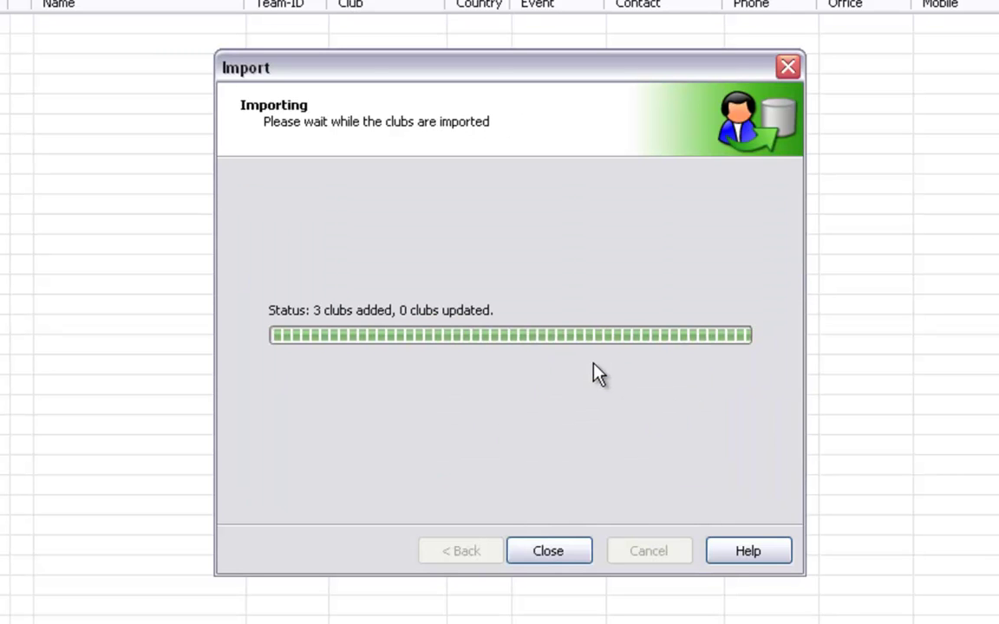
left_click(549, 552)
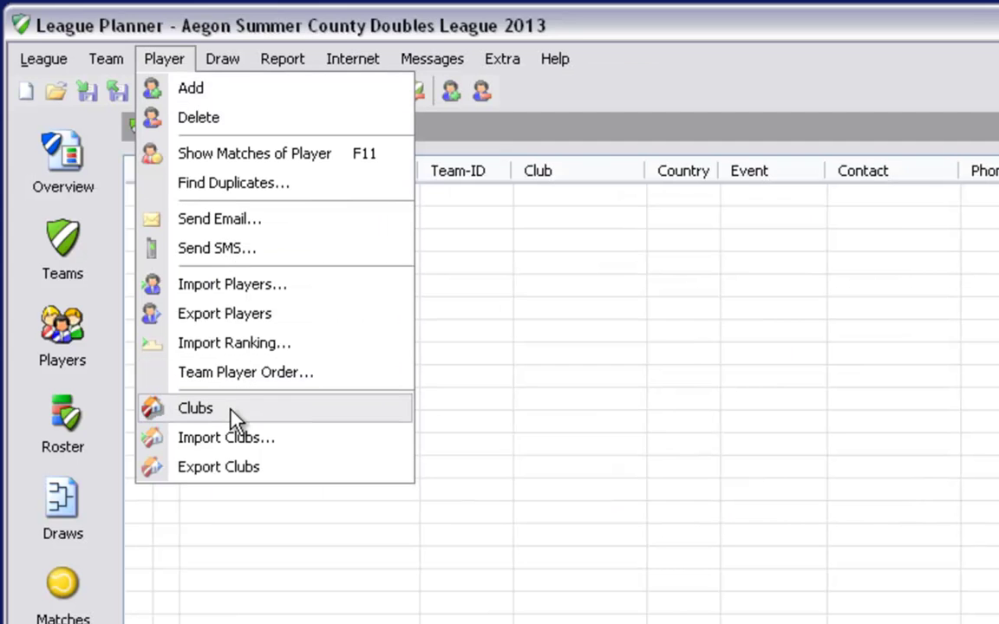
left_click(231, 414)
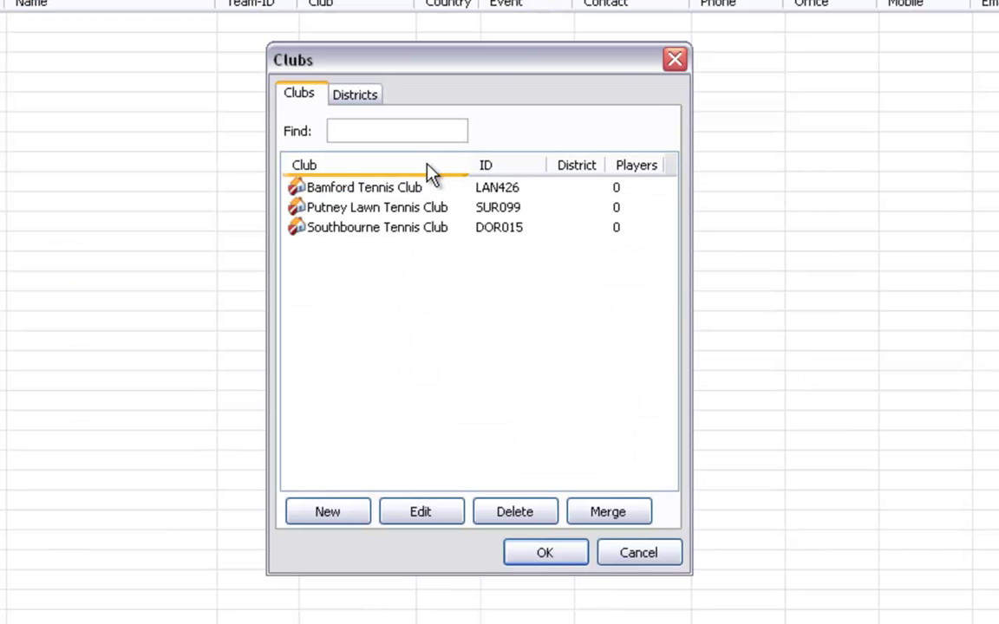
left_click(631, 556)
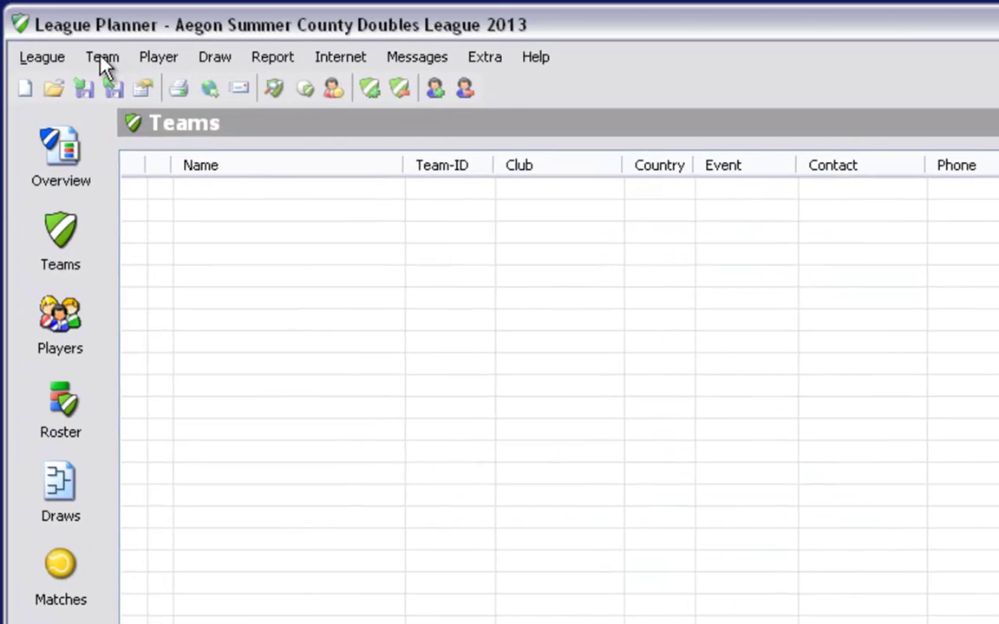
Step: Start a team import and choose Mens Teams Import.xls as the source file
left_click(102, 57)
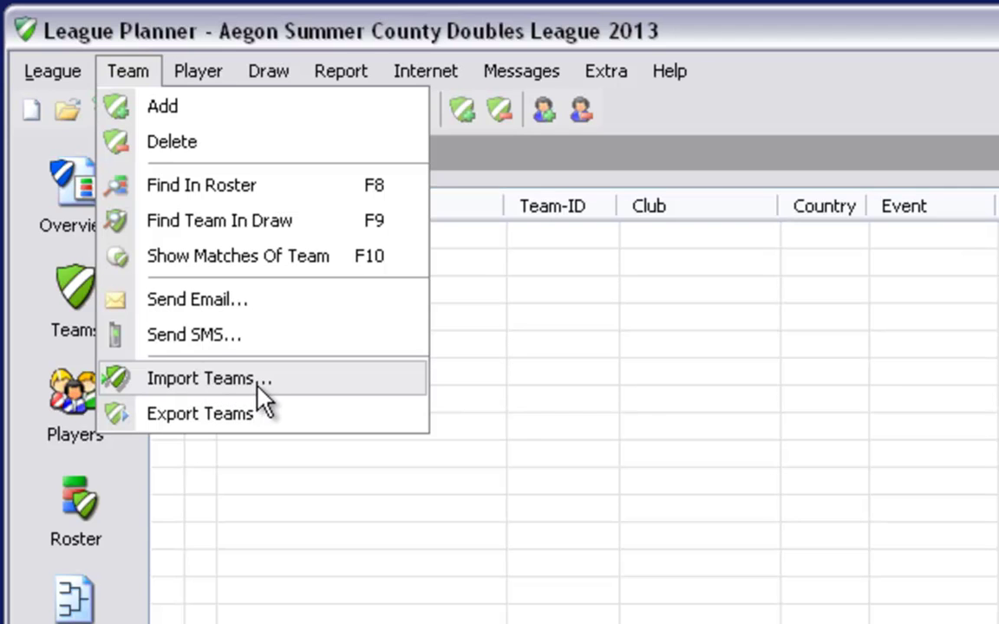
left_click(258, 388)
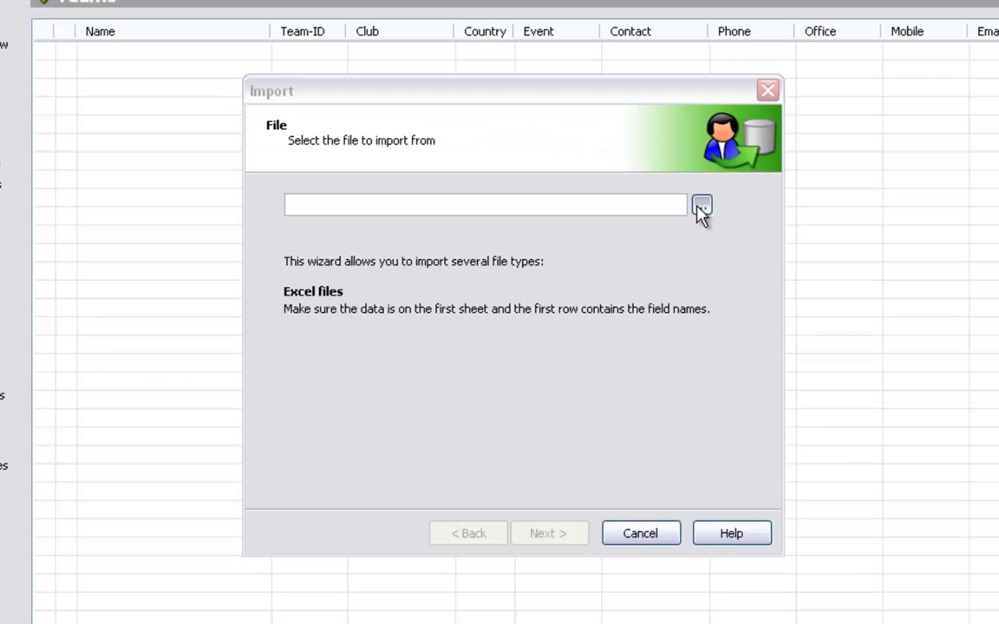
left_click(700, 206)
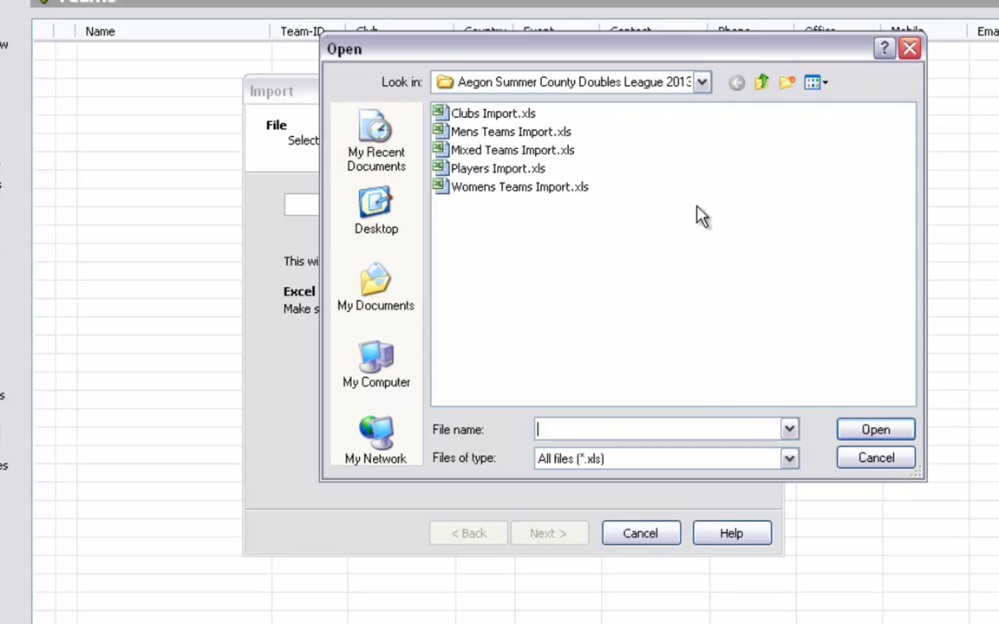
left_click(528, 135)
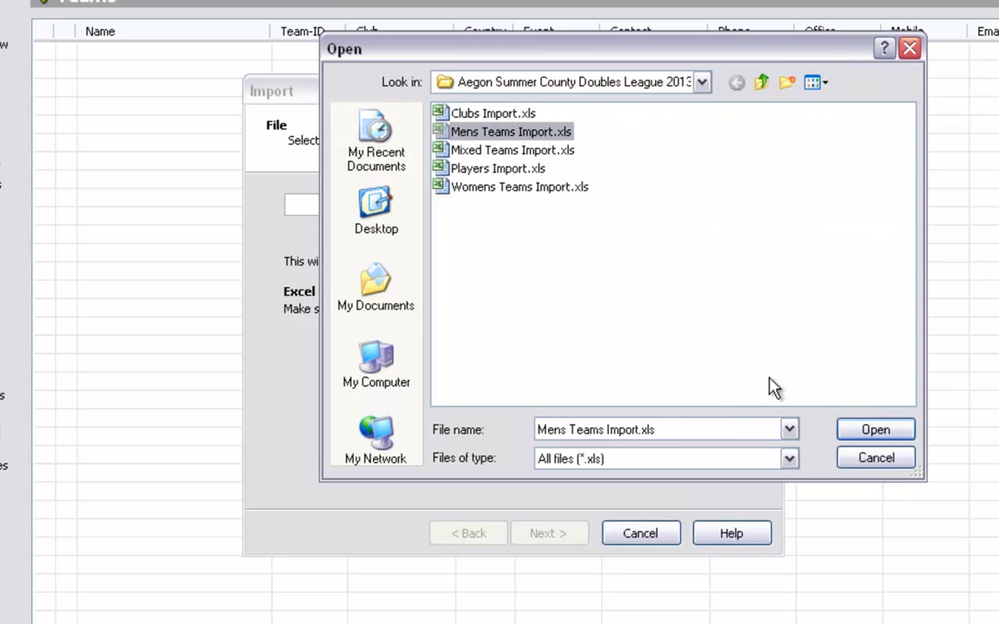
left_click(863, 431)
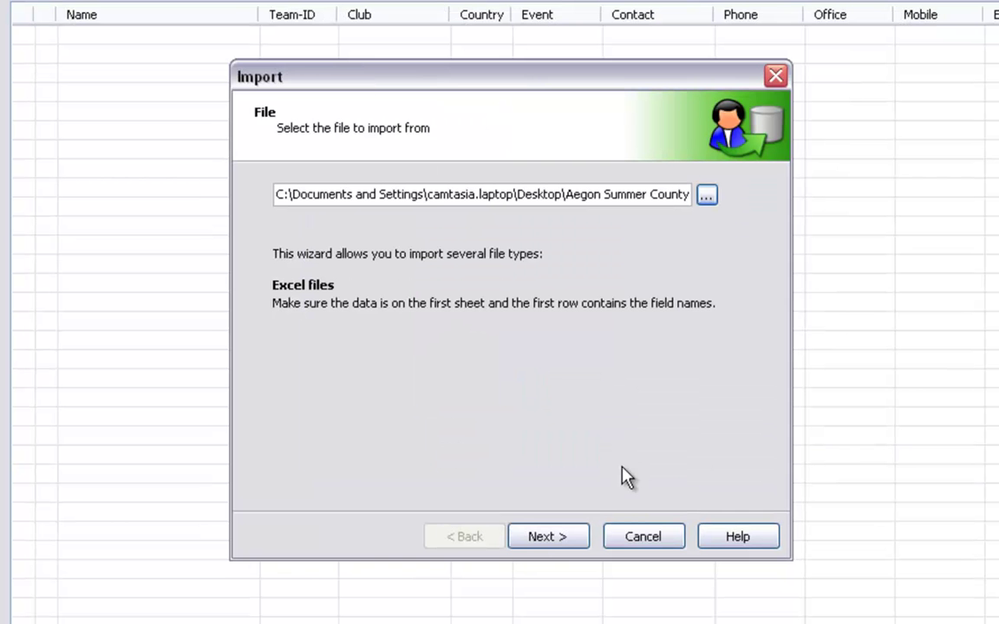
Step: Import all the listed men's teams into the Men's Doubles event
left_click(557, 542)
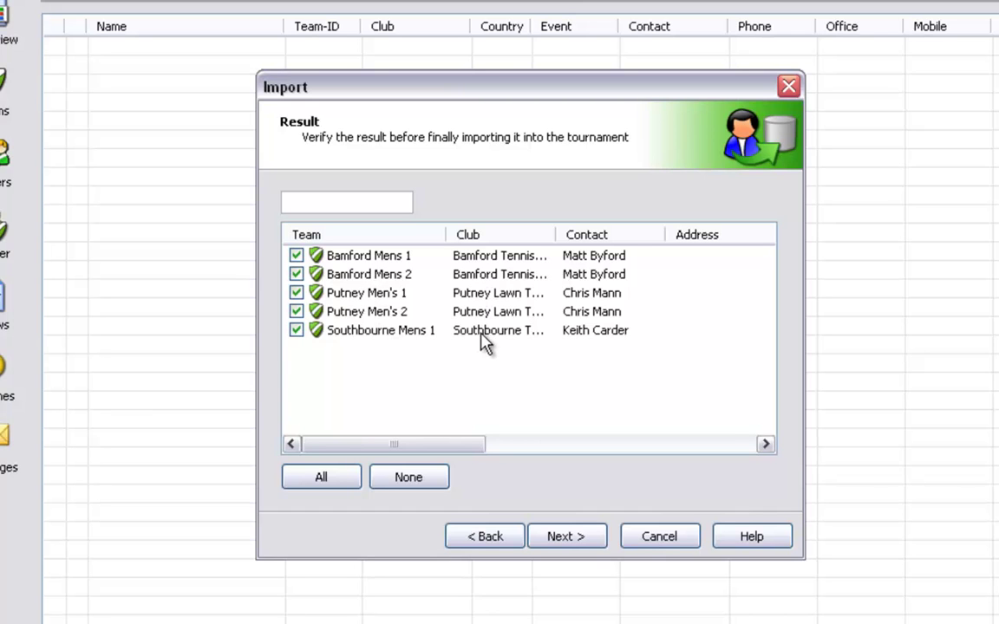
left_click(566, 537)
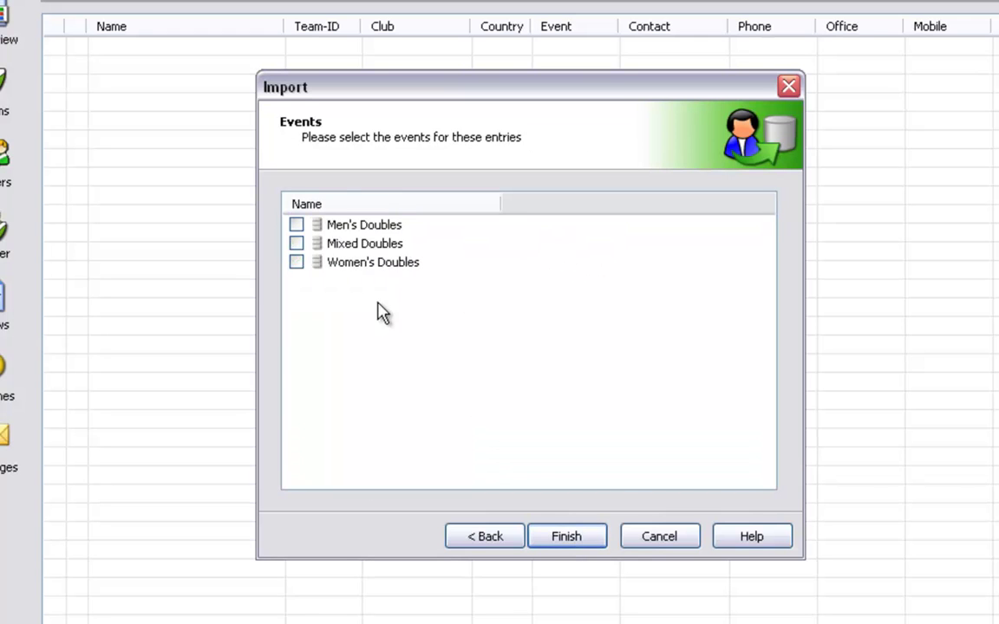
left_click(297, 226)
left_click(568, 537)
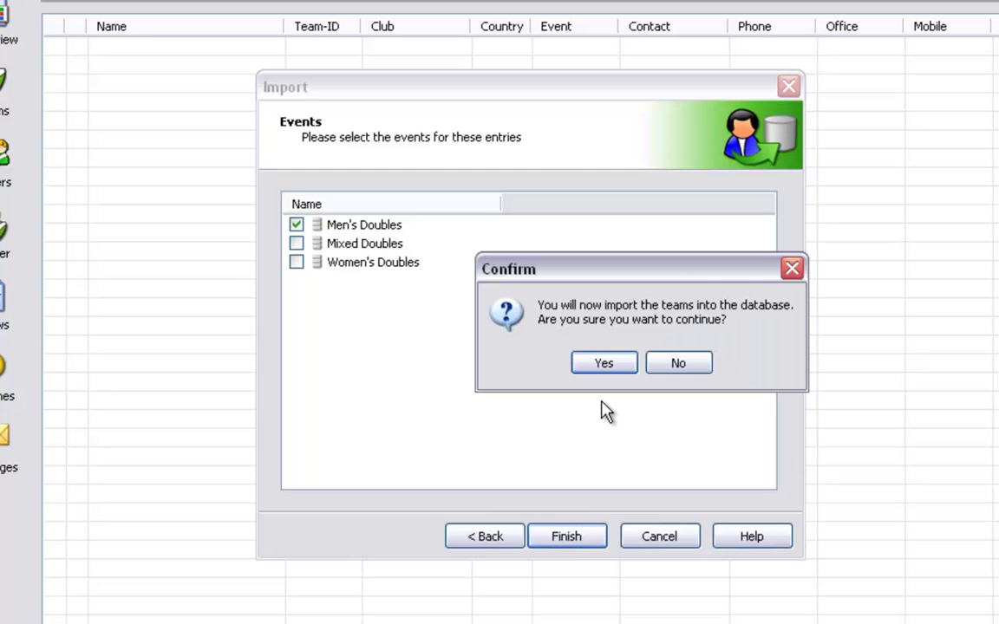
left_click(602, 364)
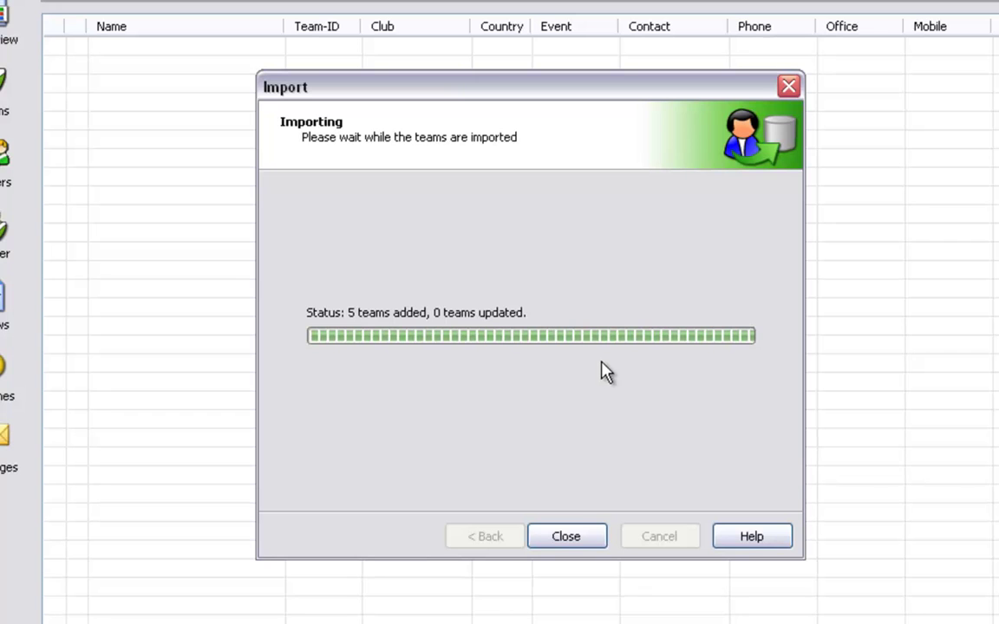
left_click(575, 540)
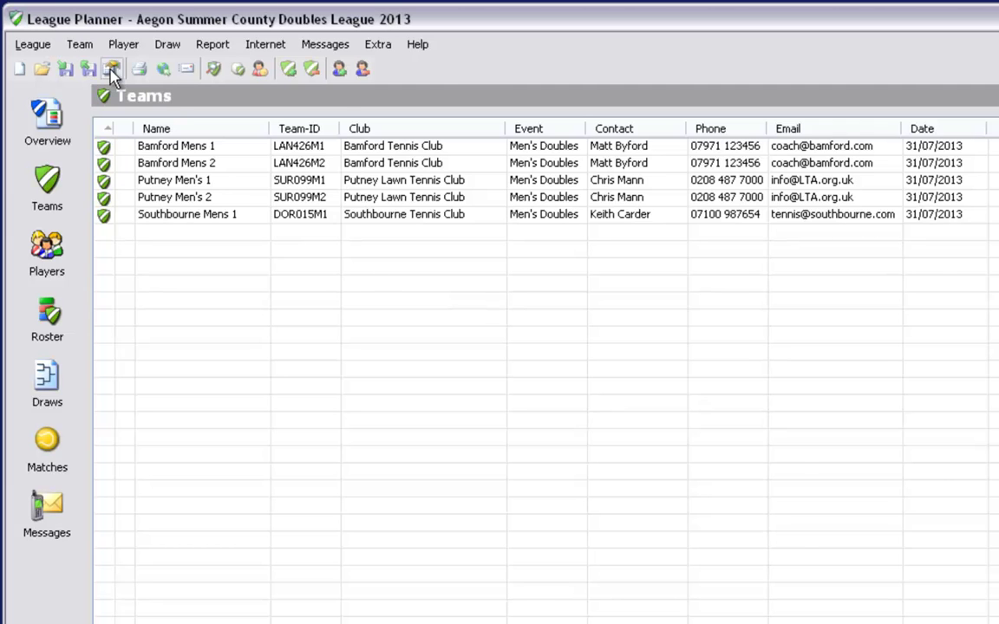
Step: Import the remaining team files, assigning the mixed teams to Mixed Doubles and the ladies' teams to Women's Doubles
left_click(79, 44)
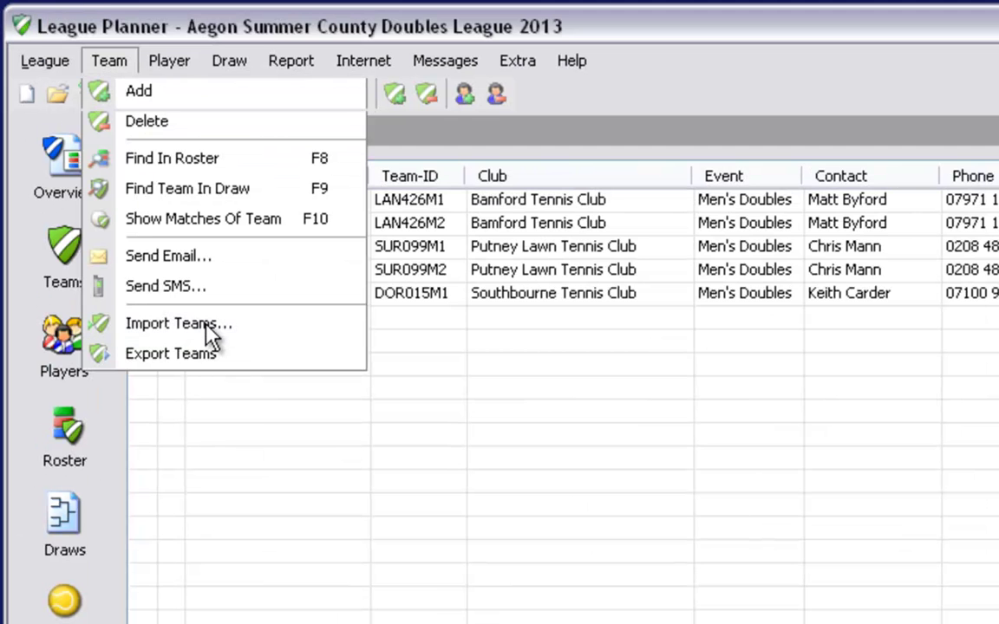
left_click(206, 328)
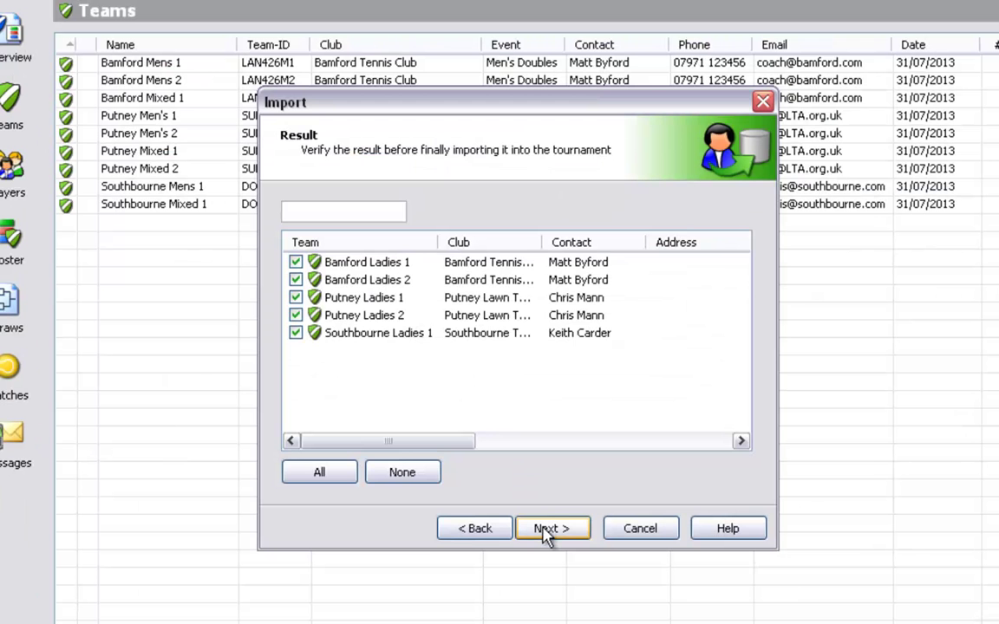
left_click(547, 531)
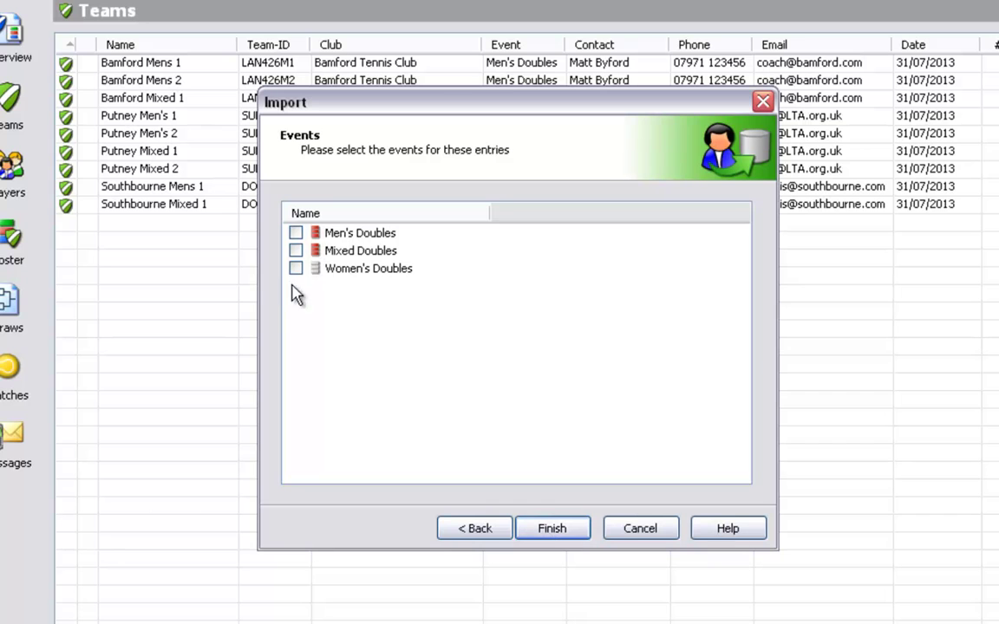
left_click(296, 269)
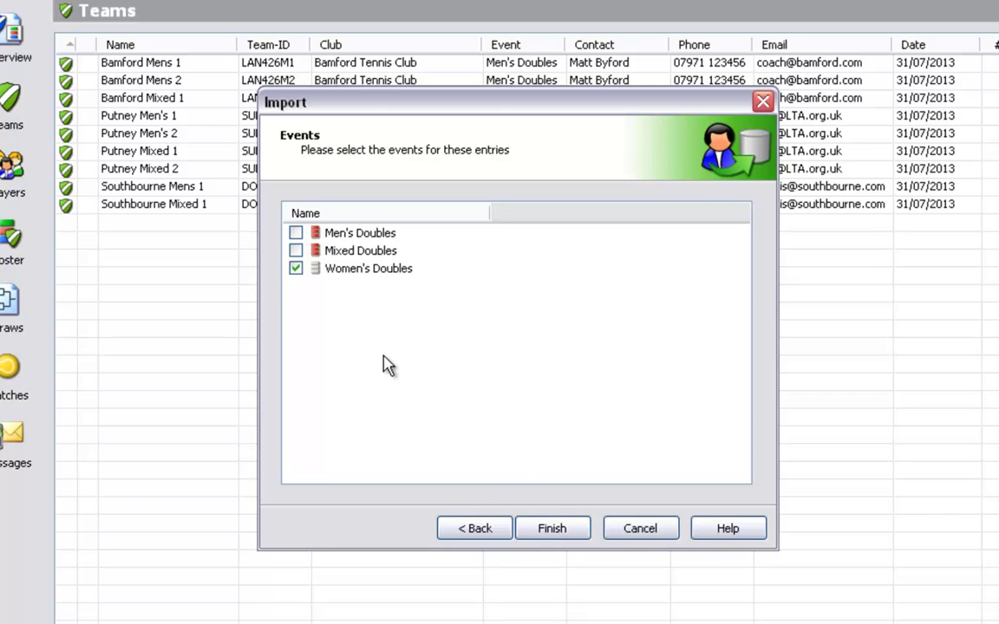
left_click(552, 528)
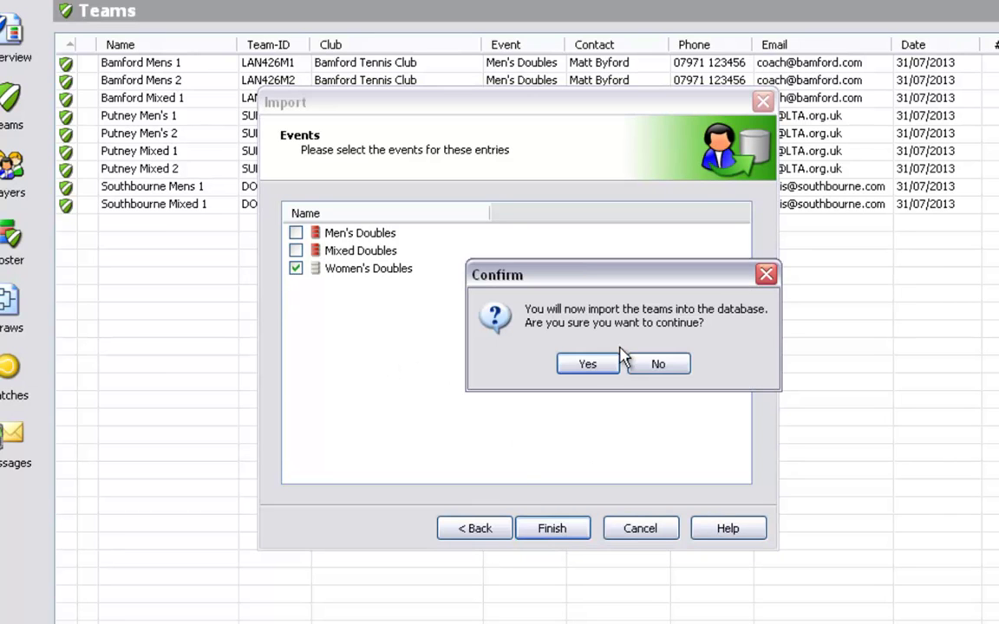
left_click(590, 364)
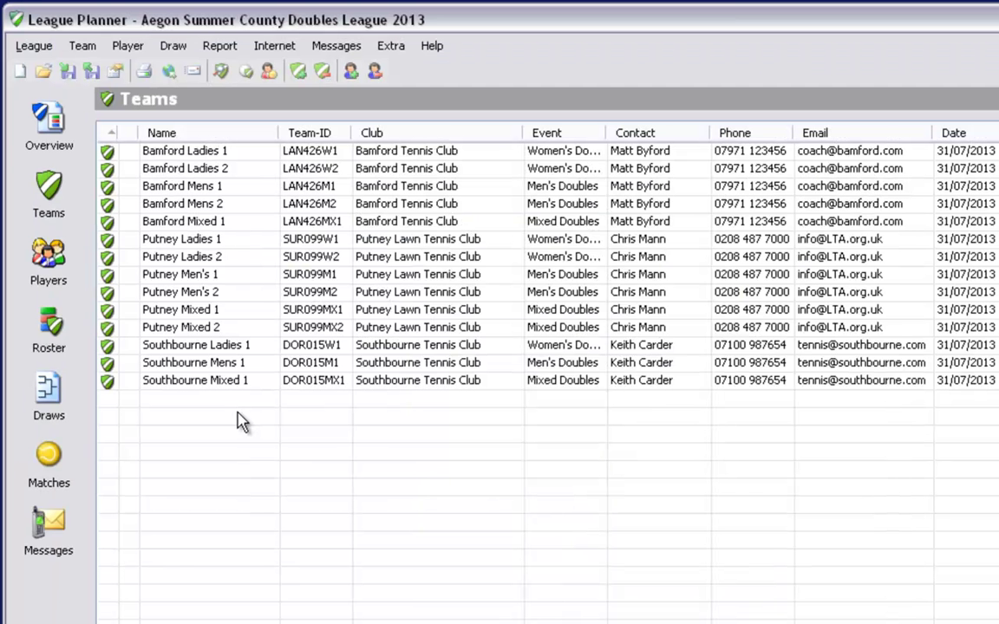
Step: Sort the league's team list by event, and by club, to check the imported teams
left_click(548, 134)
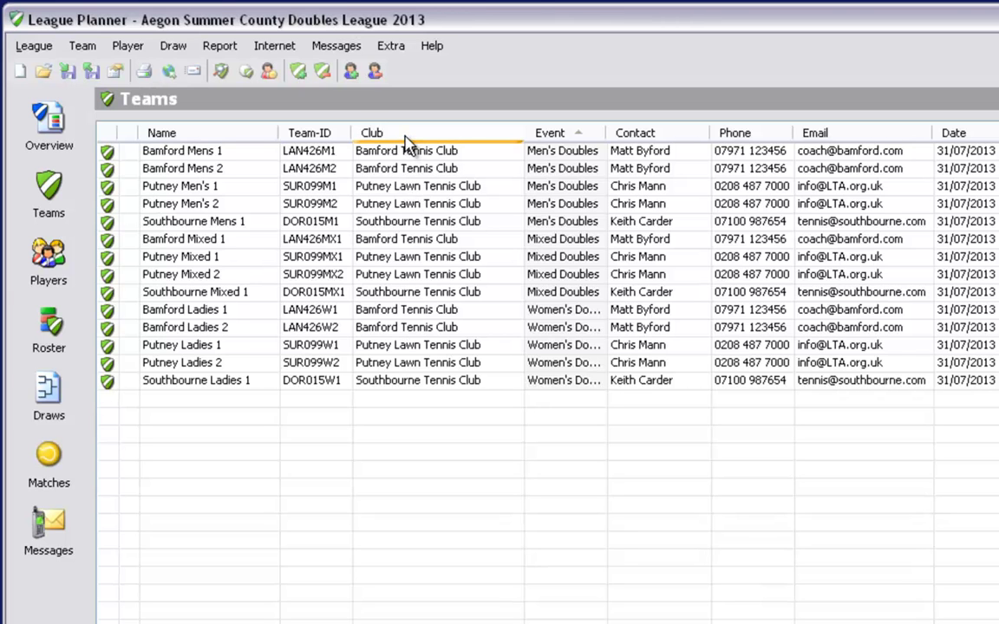
left_click(373, 134)
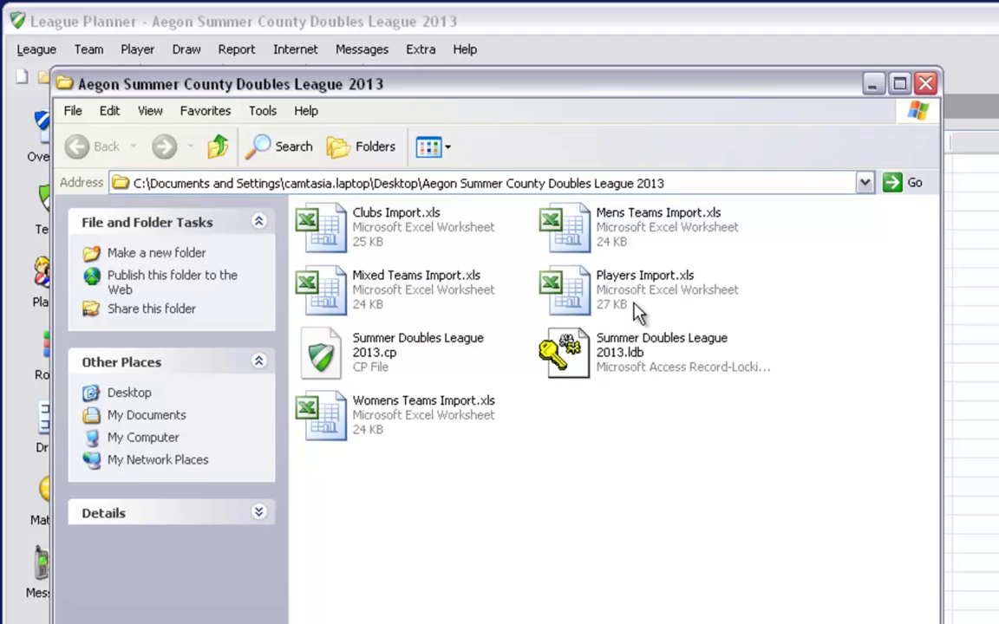
Step: Open Players Import.xls in Excel to review its member, club and team columns, and return to League Planner
left_click(625, 297)
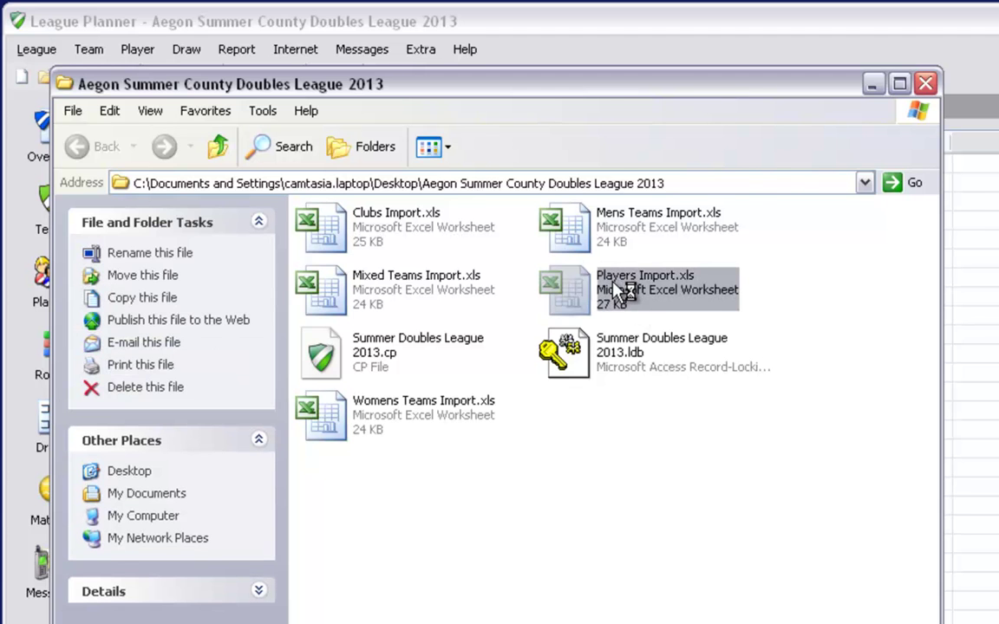
double_click(623, 293)
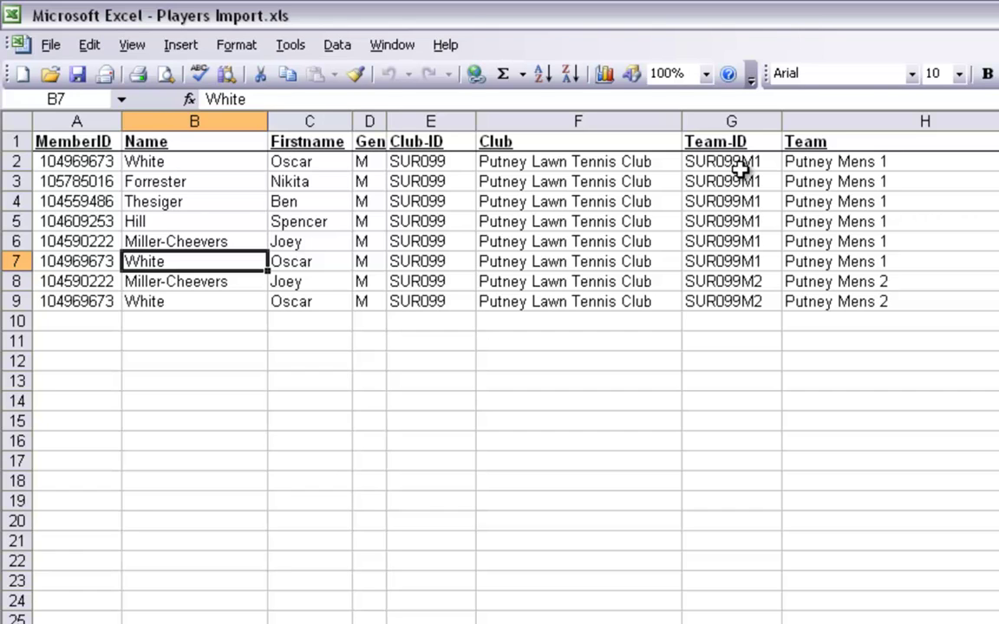
key("alt+Tab")
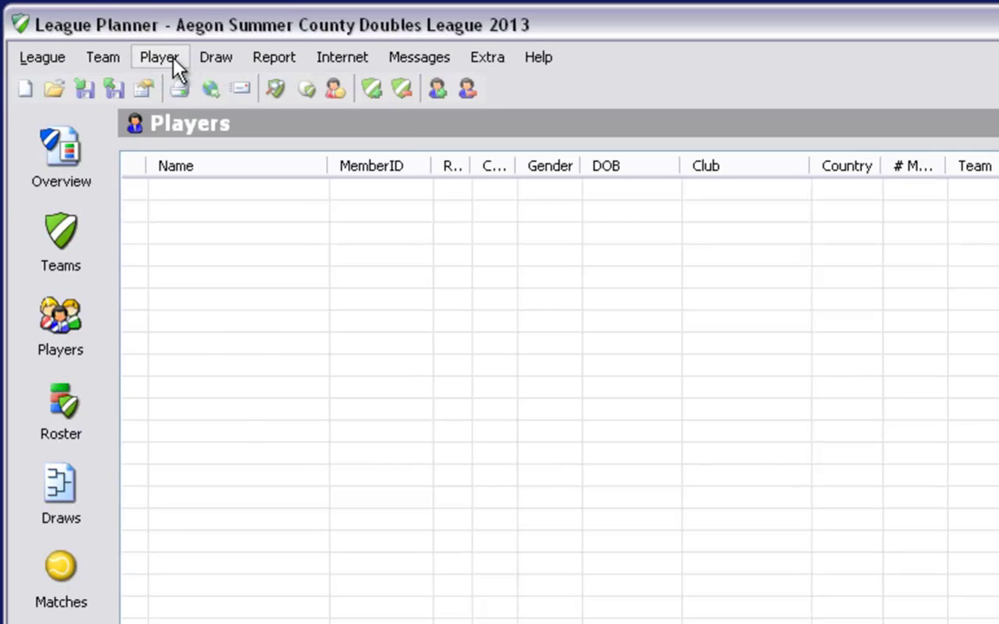
Step: Start a player import and choose Players Import.xls as the source file
left_click(167, 59)
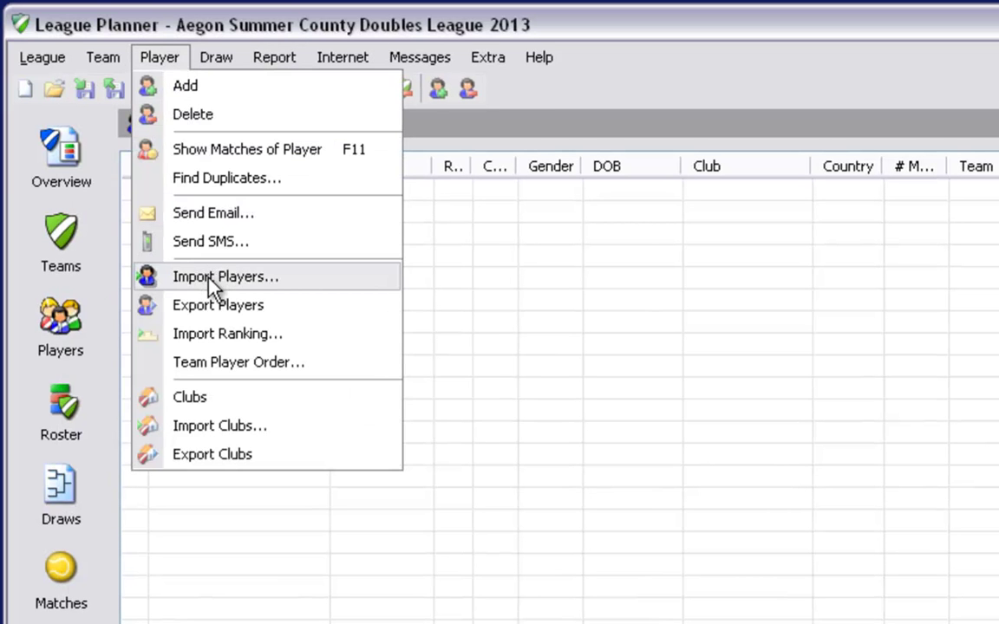
left_click(211, 286)
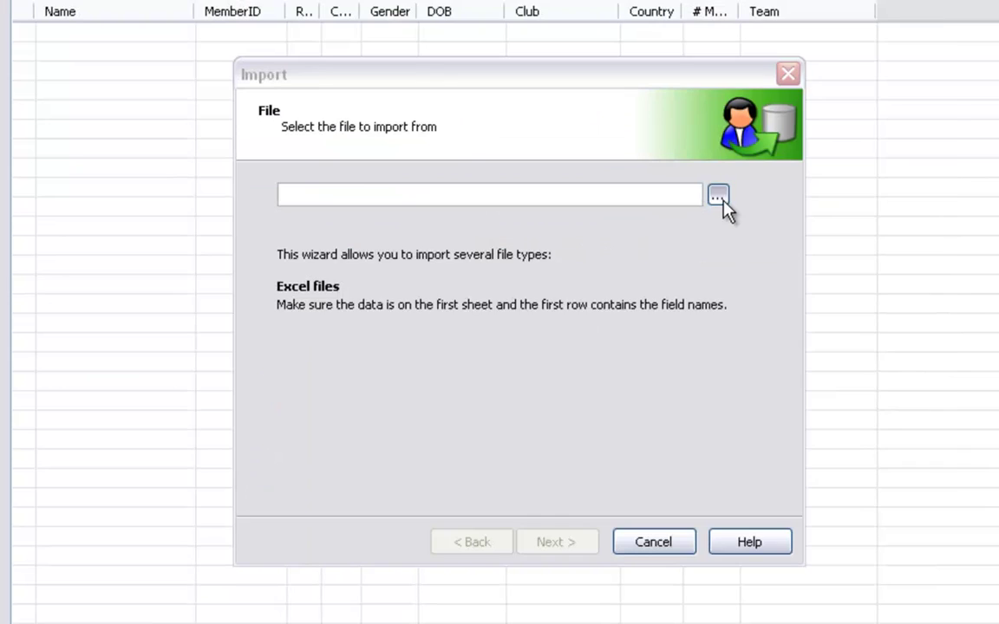
left_click(929, 383)
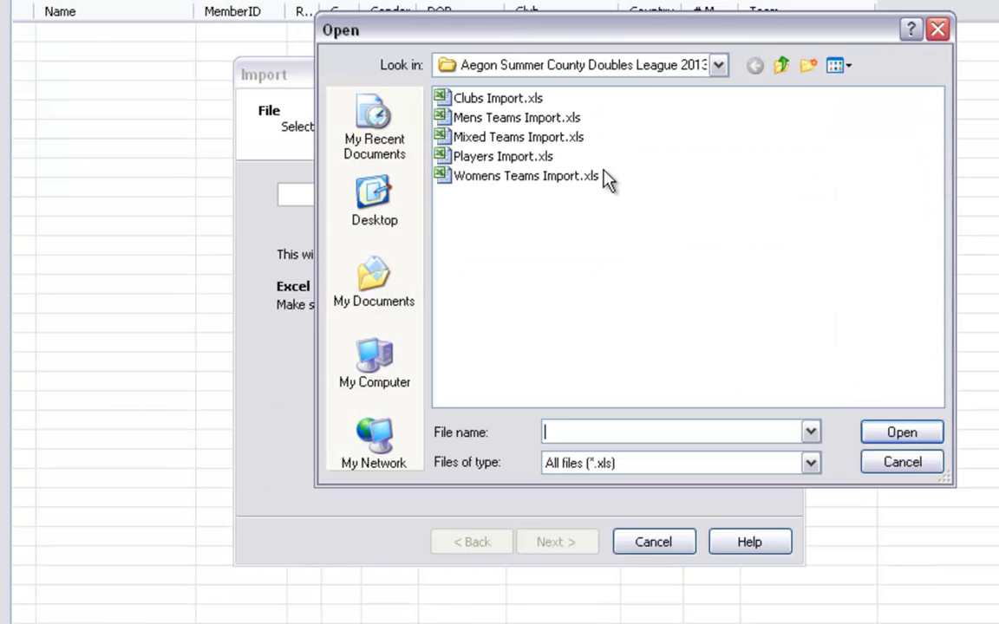
left_click(523, 158)
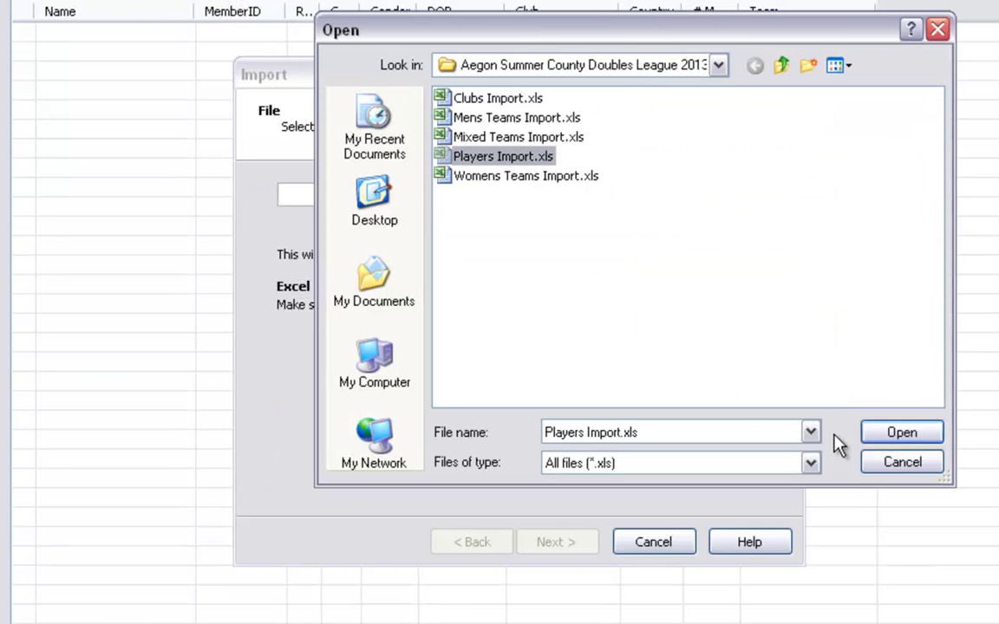
left_click(917, 441)
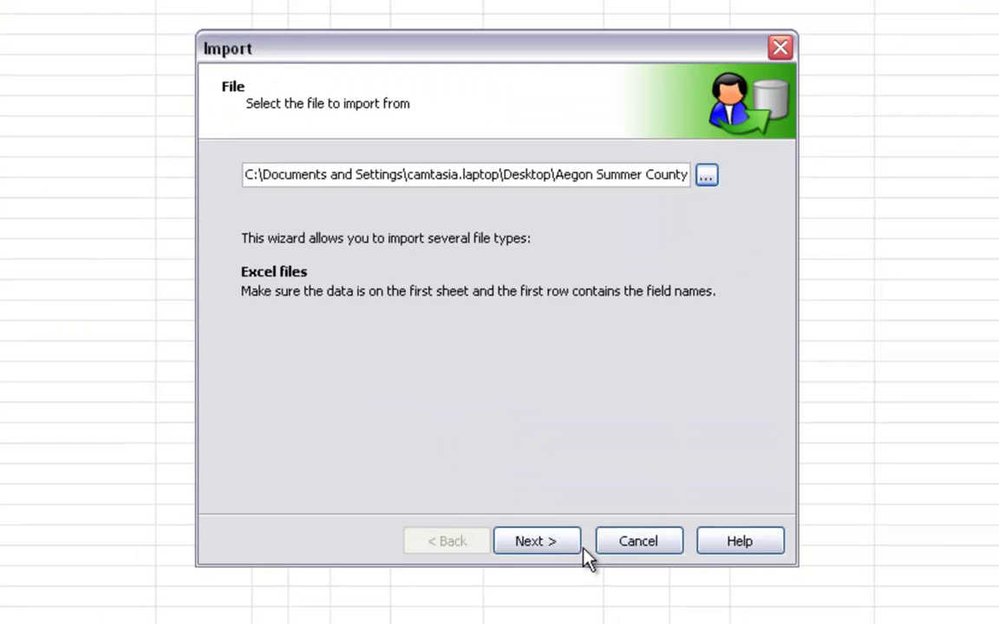
Step: Complete the player import with the member ID, name, gender, club and team fields linked, and check the league's player list
left_click(569, 544)
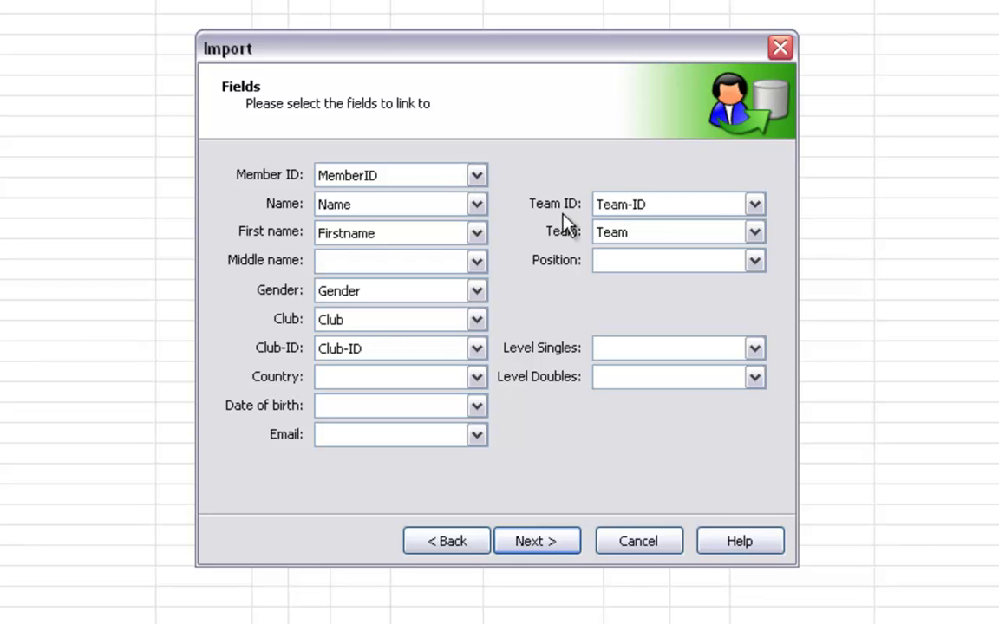
left_click(535, 540)
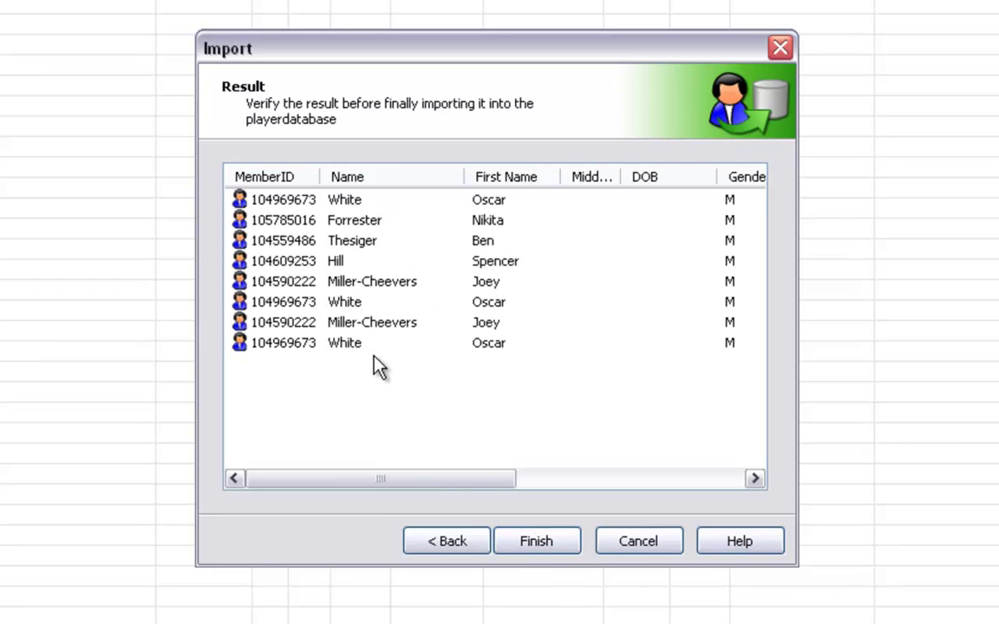
left_click(536, 544)
left_click(577, 350)
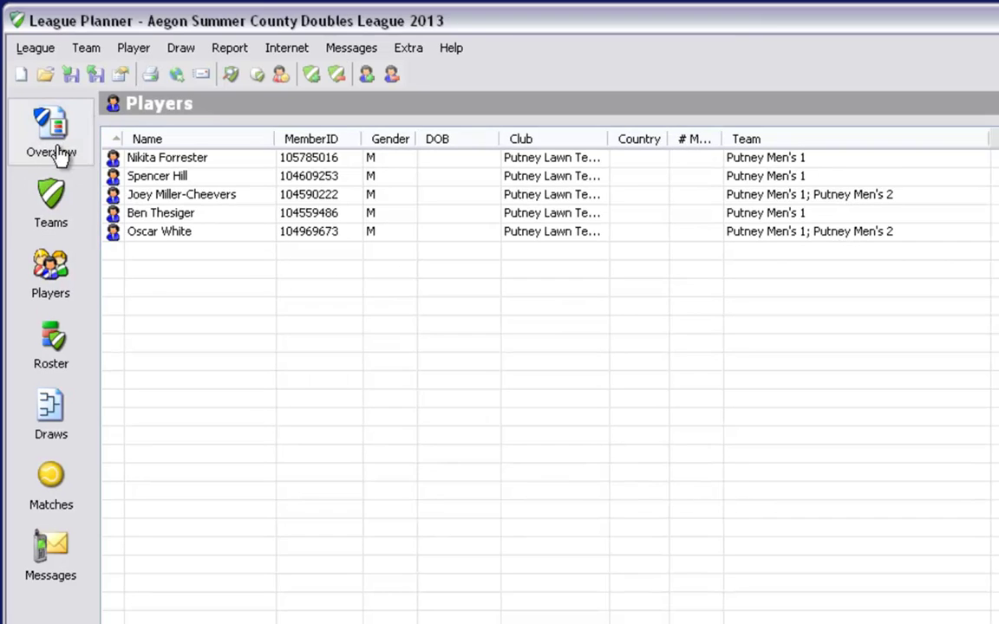
left_click(68, 294)
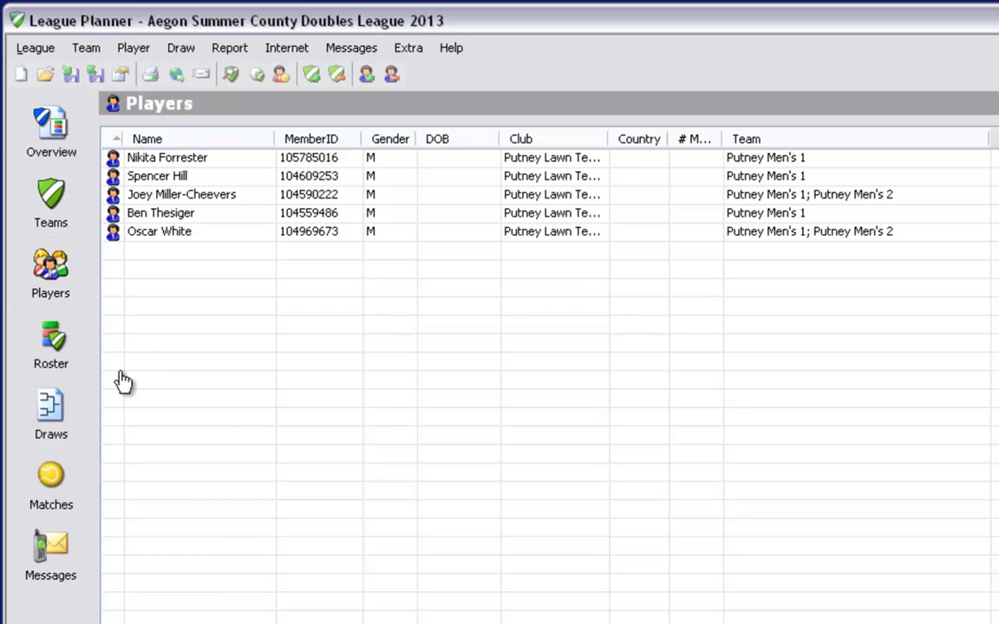